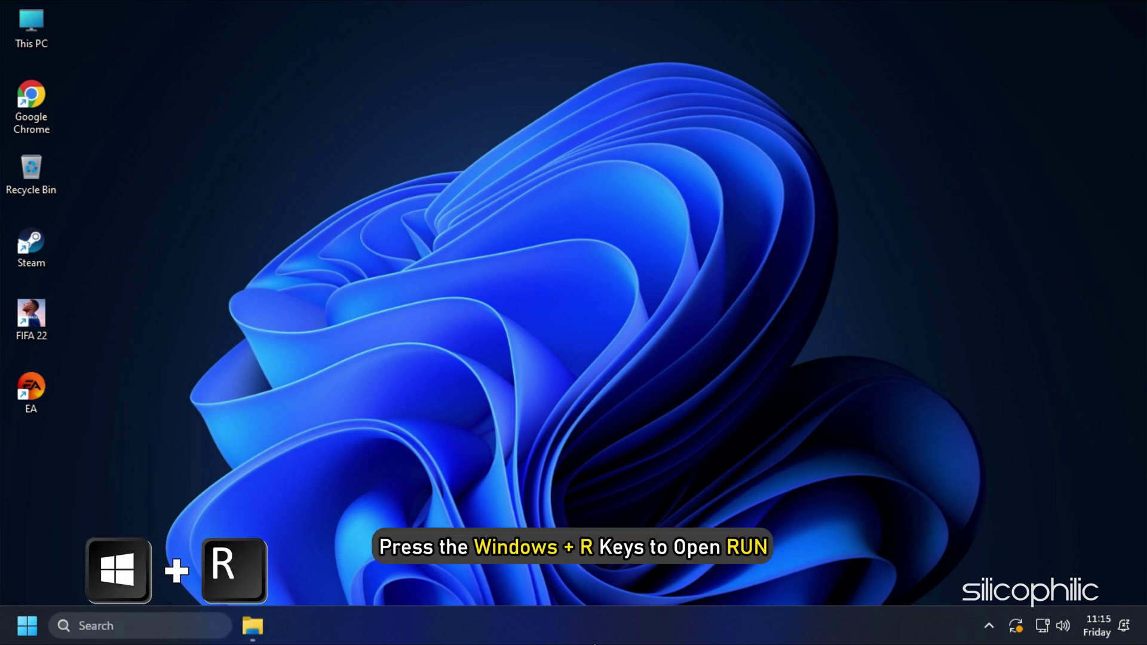
Launch appwiz.cpl from the Run box to list installed programs.
key("super+r")
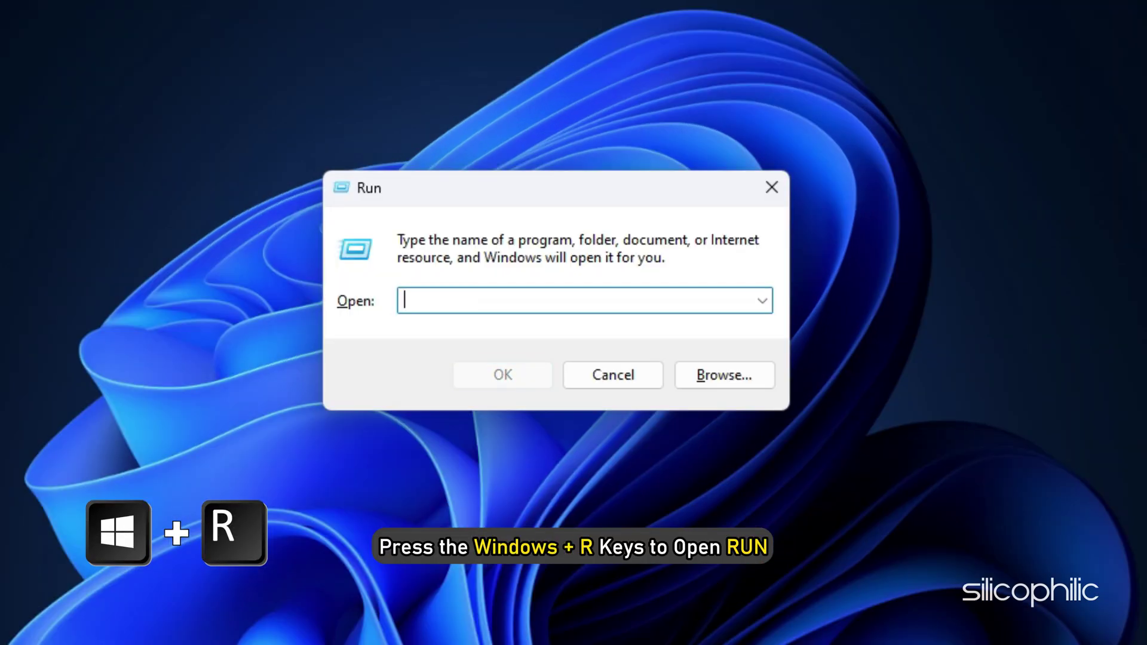
type("appwiz.cpl")
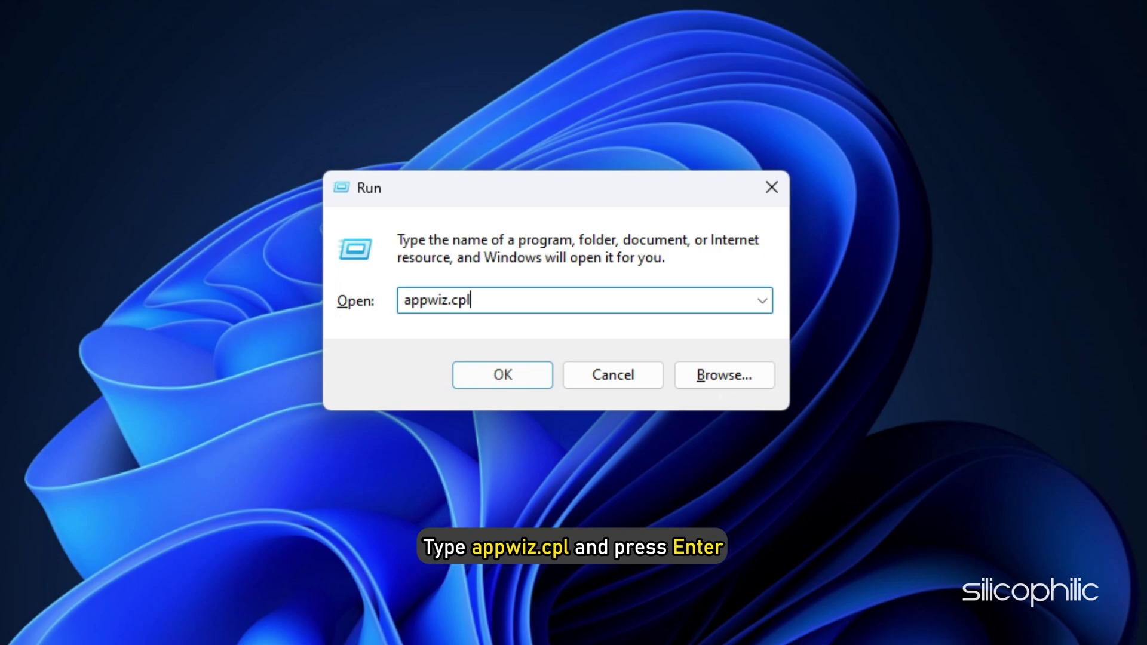
key("Return")
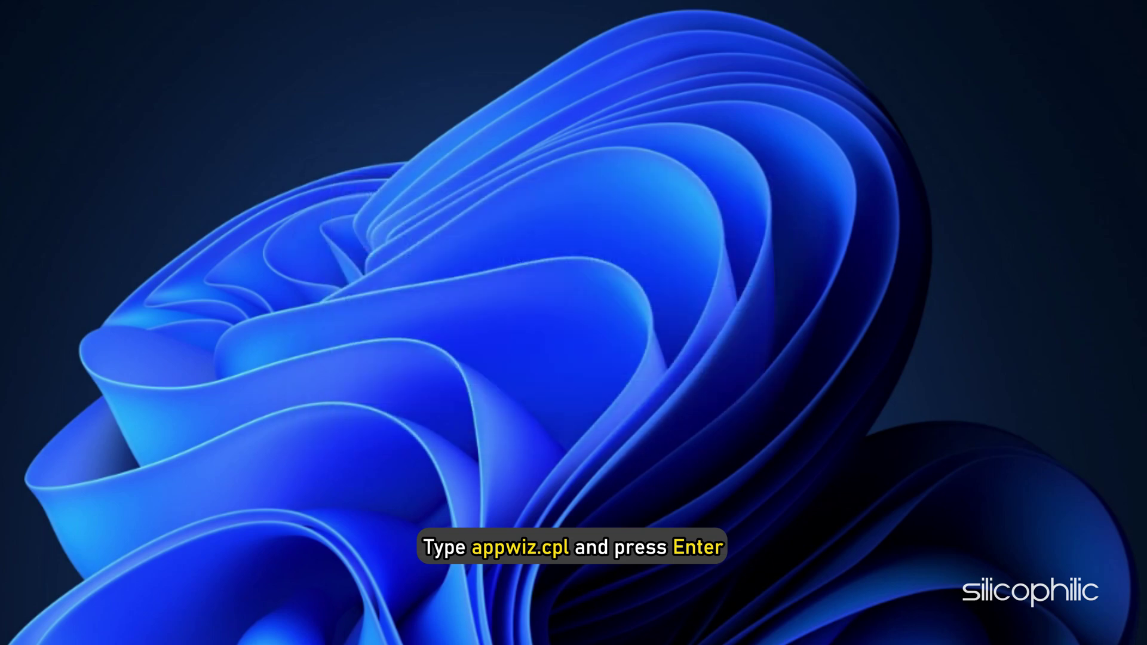
Uninstall the EA app, approve the UAC prompt, and close Programs and Features.
right_click(240, 231)
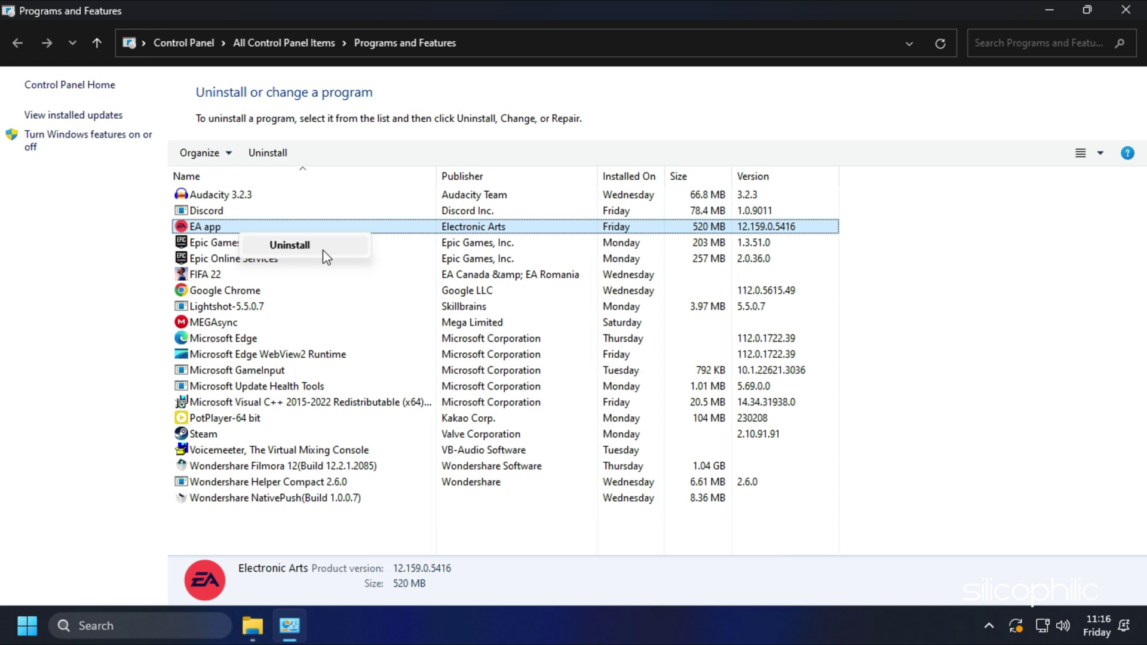
left_click(323, 250)
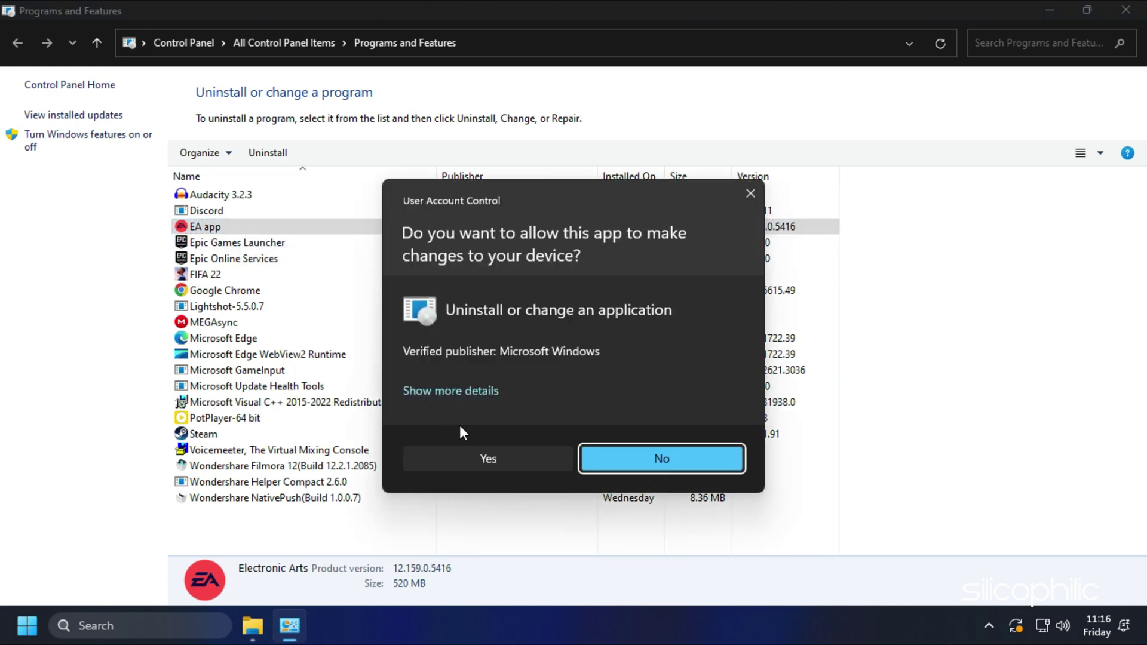
left_click(520, 455)
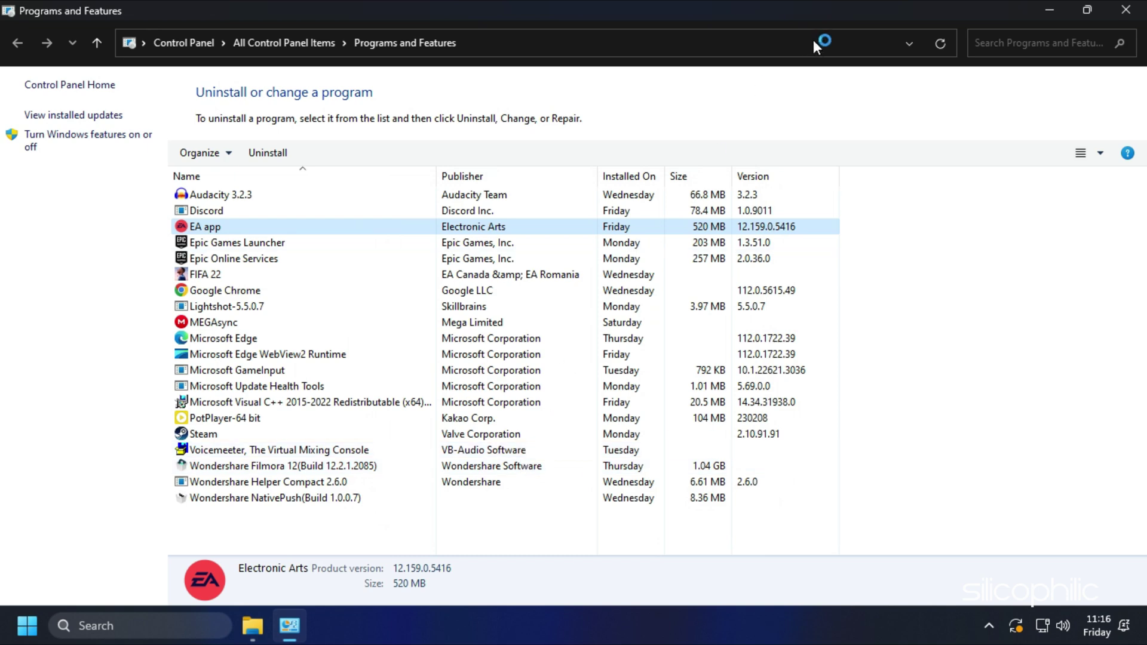
left_click(1122, 13)
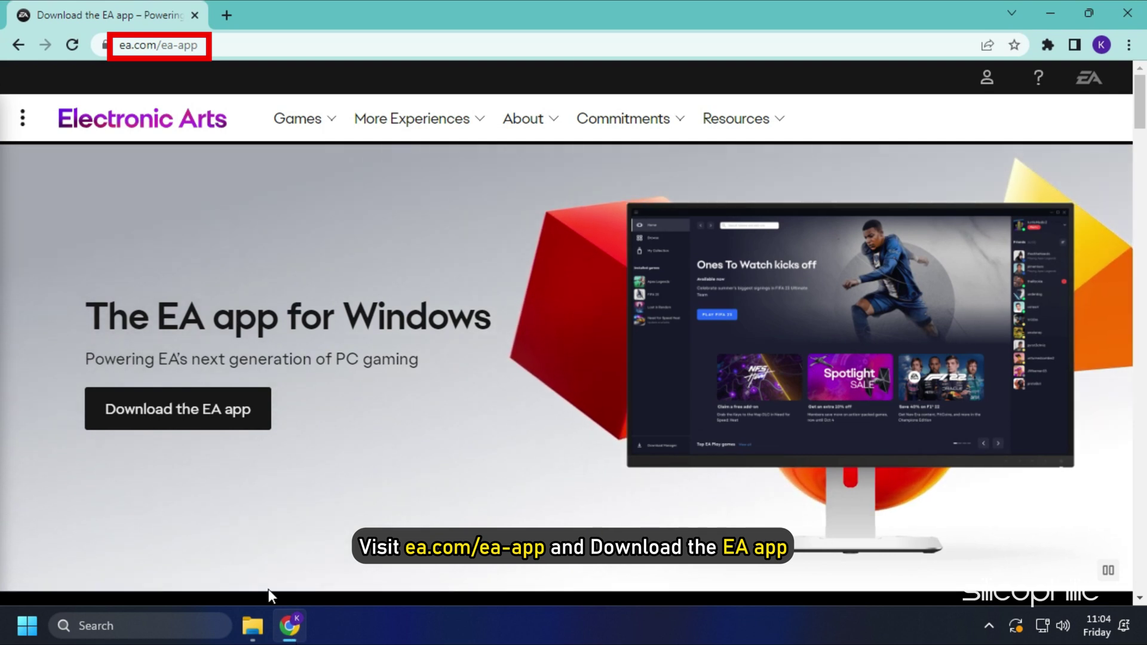
Download EAappInstaller.exe from ea.com/ea-app, run it and launch the EA app.
left_click(206, 422)
left_click(89, 581)
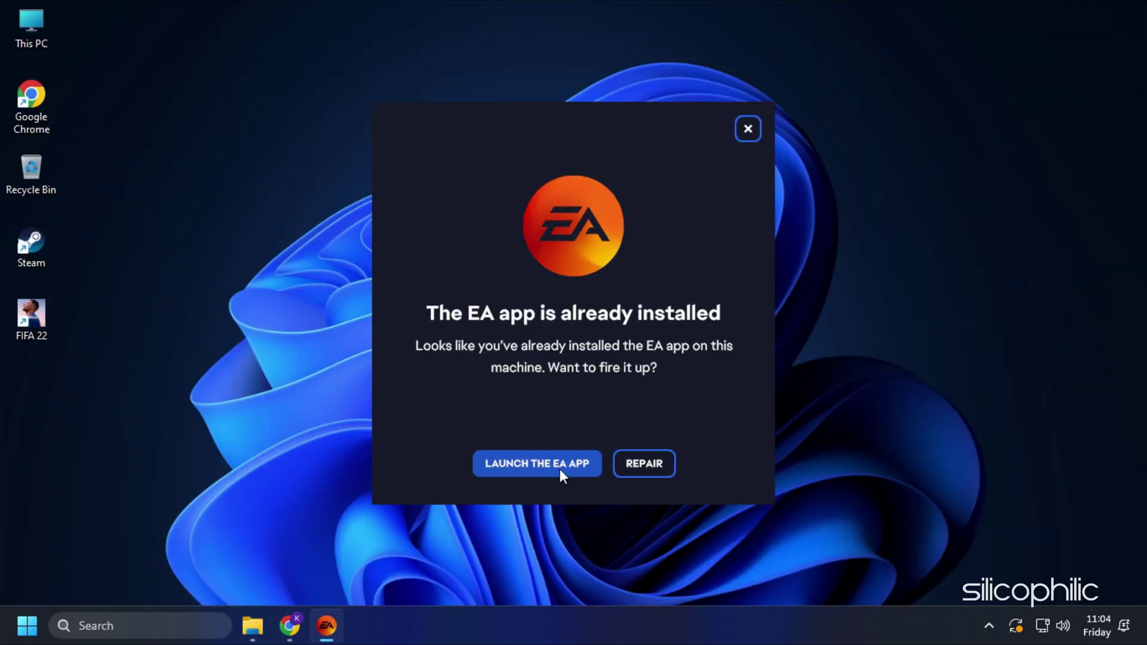
left_click(560, 469)
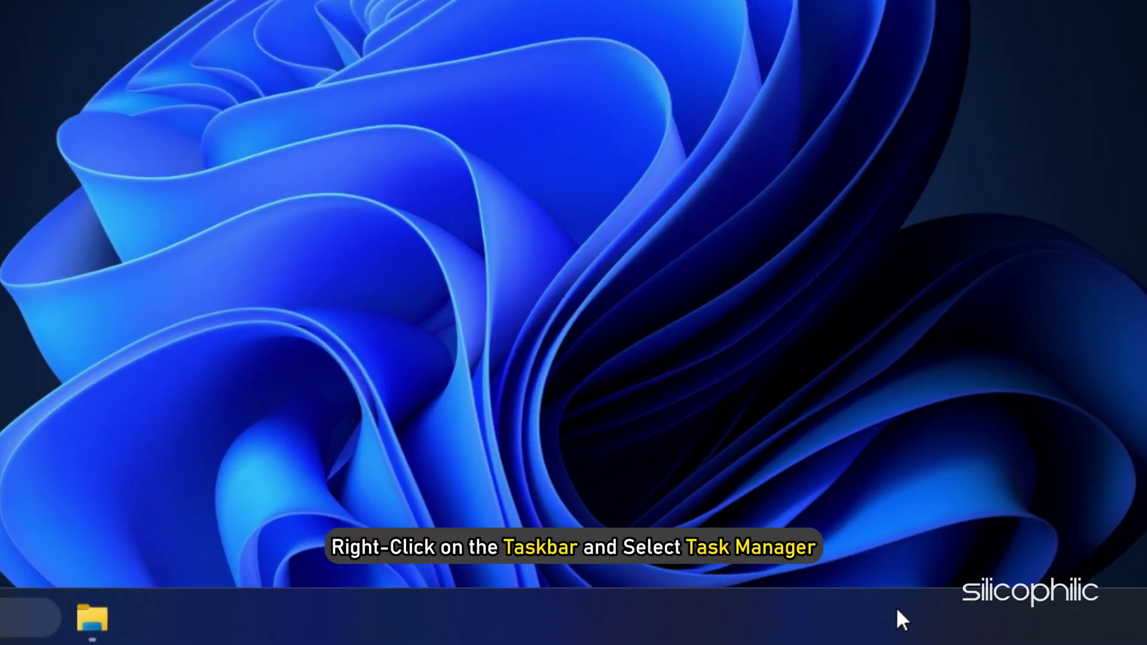
Start Task Manager from the taskbar and end the FIFA Launcher process.
right_click(900, 606)
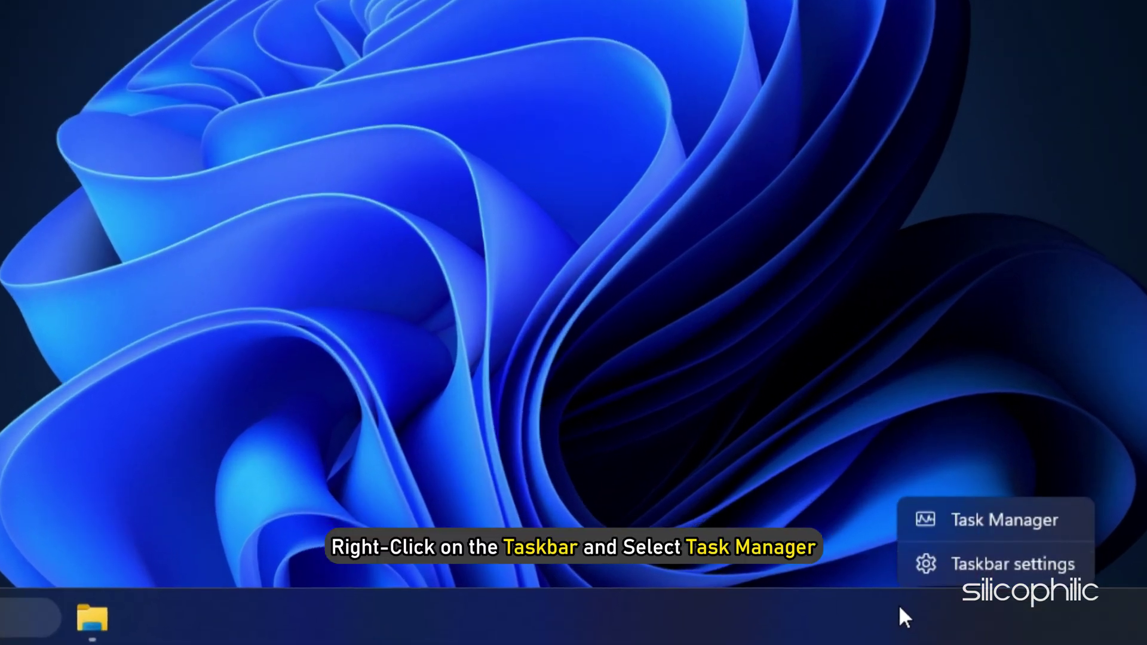
left_click(944, 524)
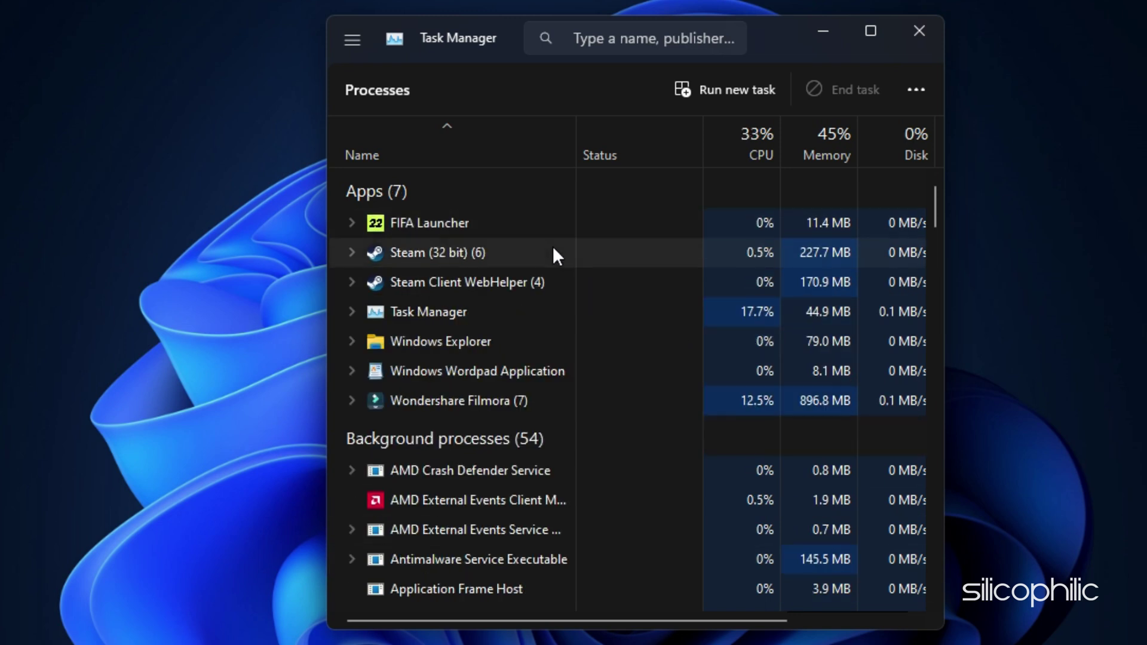
right_click(554, 226)
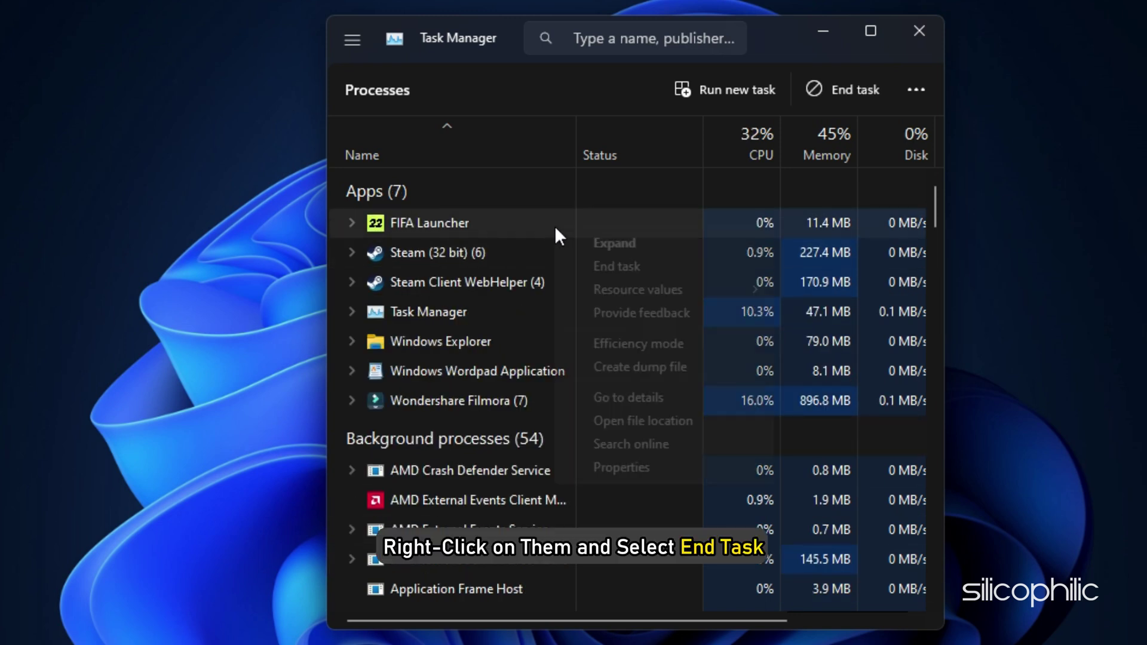
left_click(661, 268)
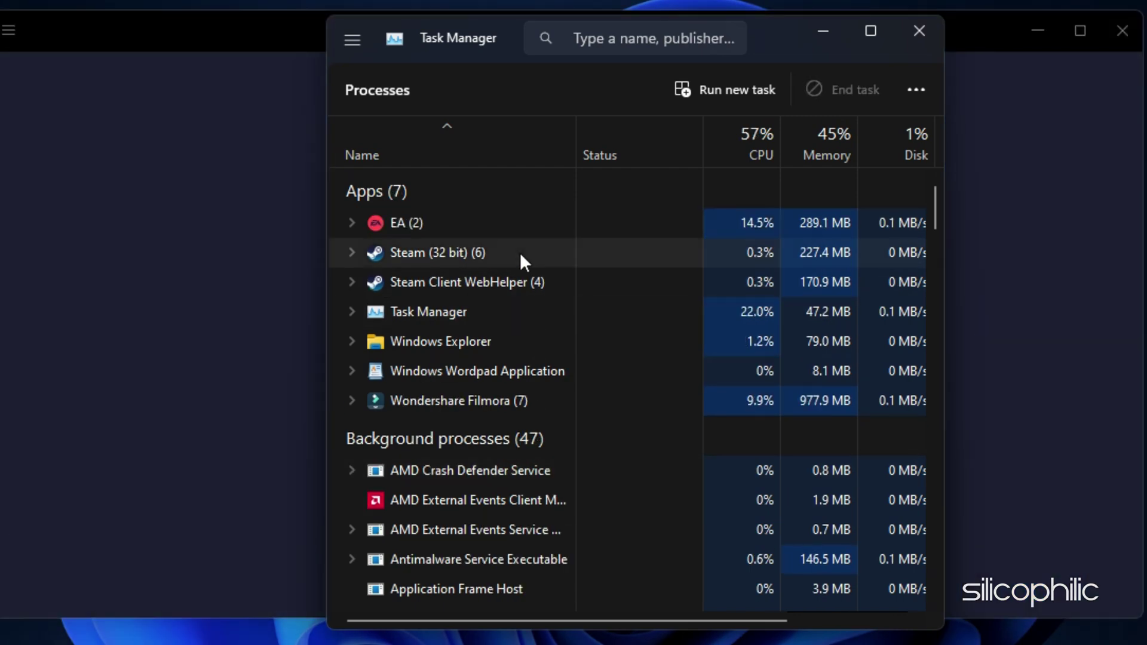
End the EA and EA Background Service processes.
right_click(532, 225)
left_click(615, 282)
scroll(592, 305, "down", 3)
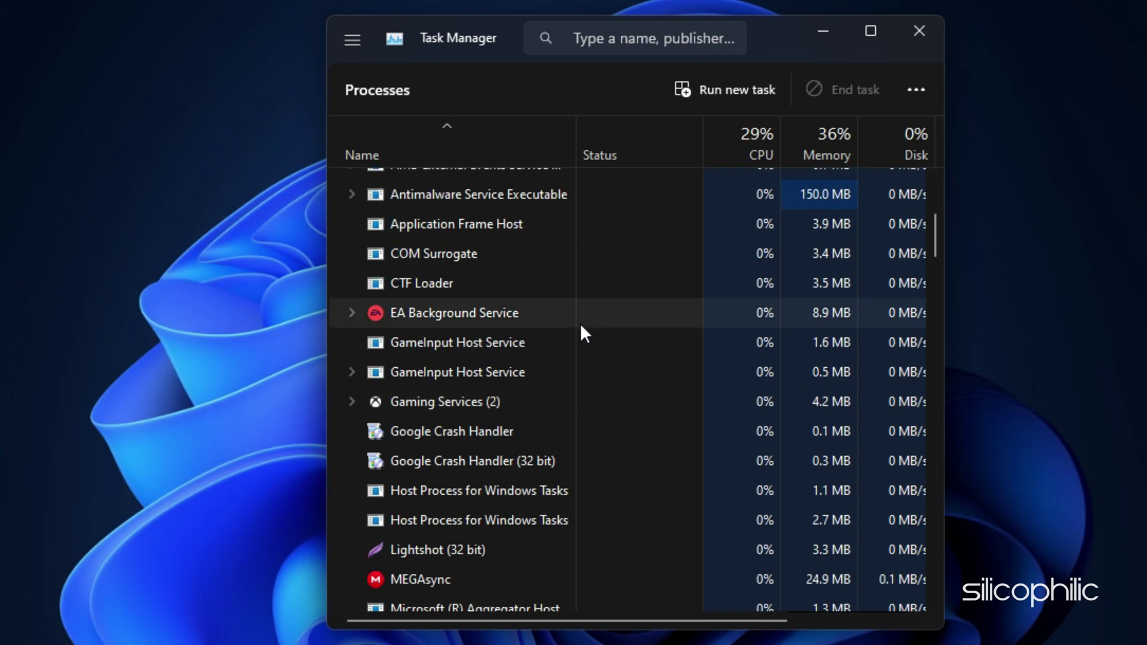
scroll(556, 403, "down", 1)
right_click(548, 481)
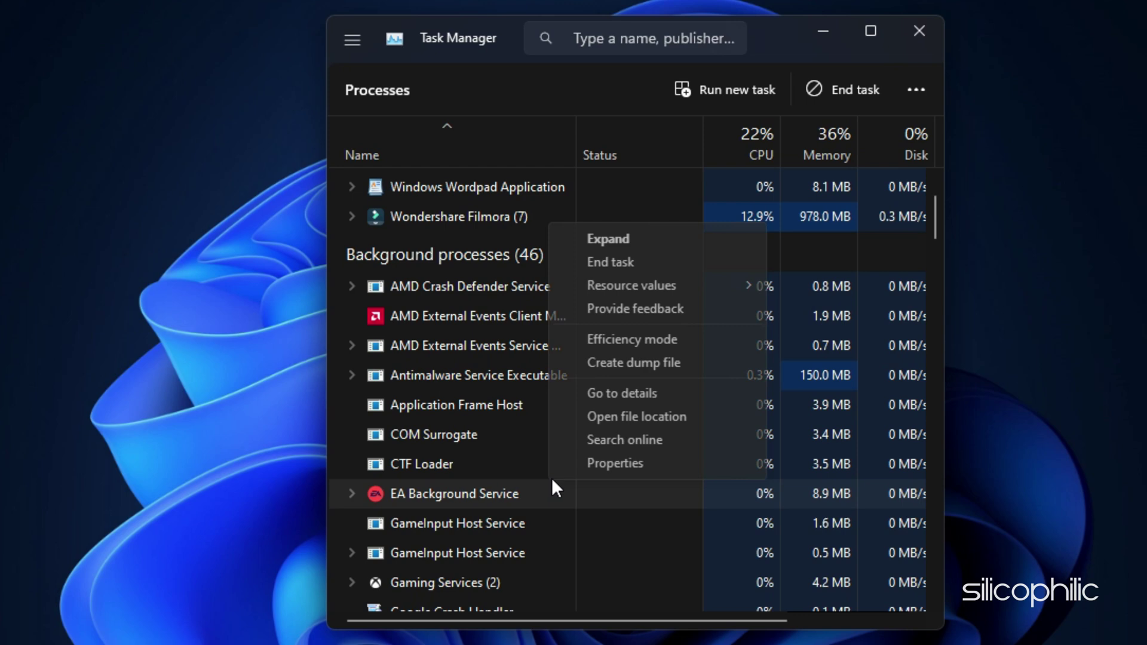
left_click(680, 260)
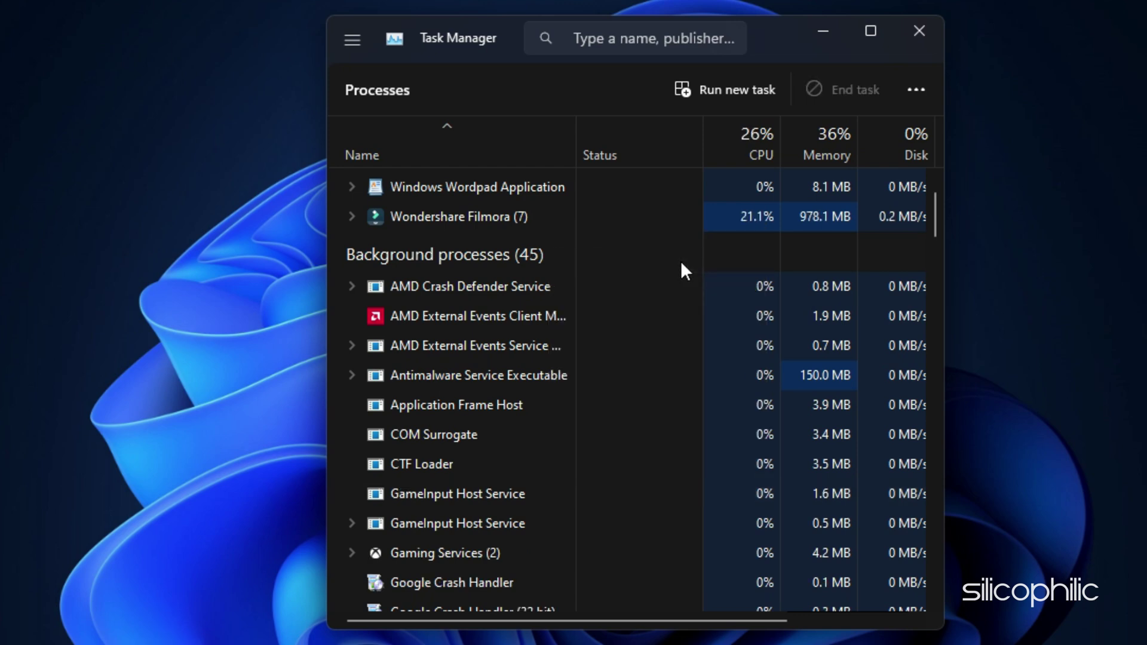
scroll(681, 260, "up", 2)
Close Task Manager and navigate via Run to AppData\Local\EADesktop\cache.
left_click(932, 36)
key("super+r")
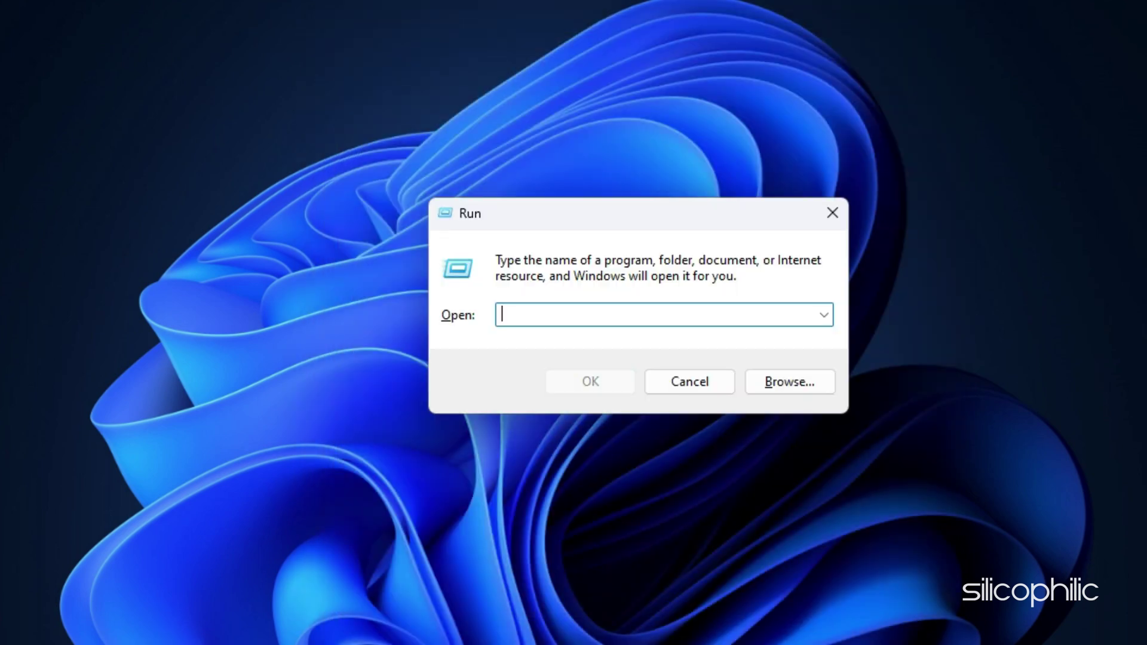
type("appdata")
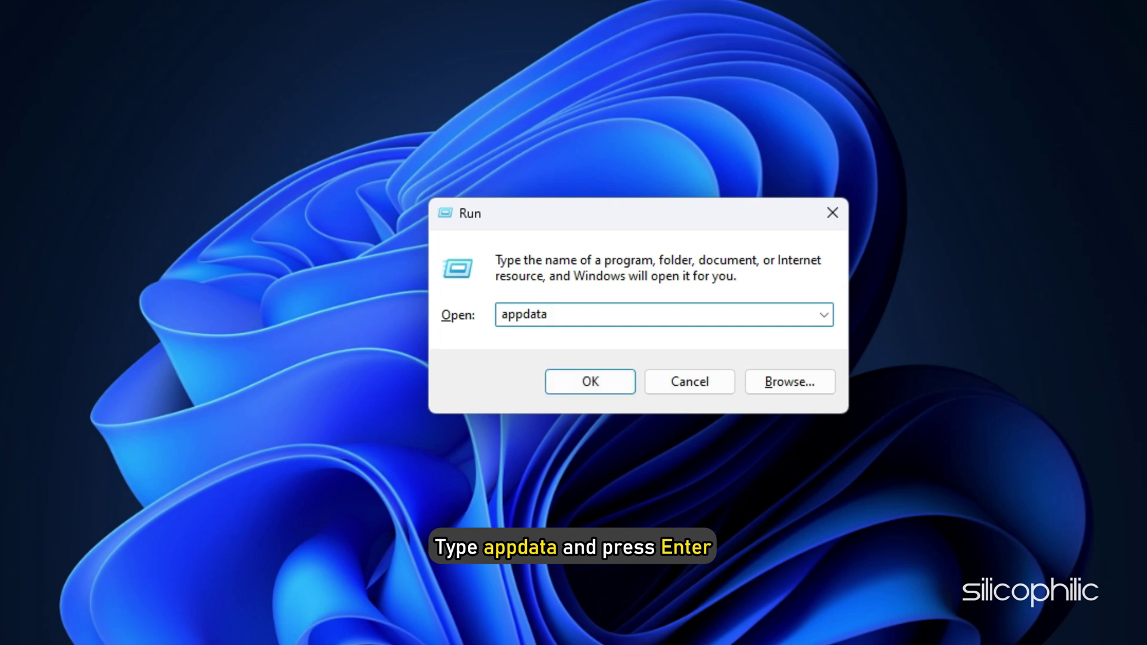
key("Return")
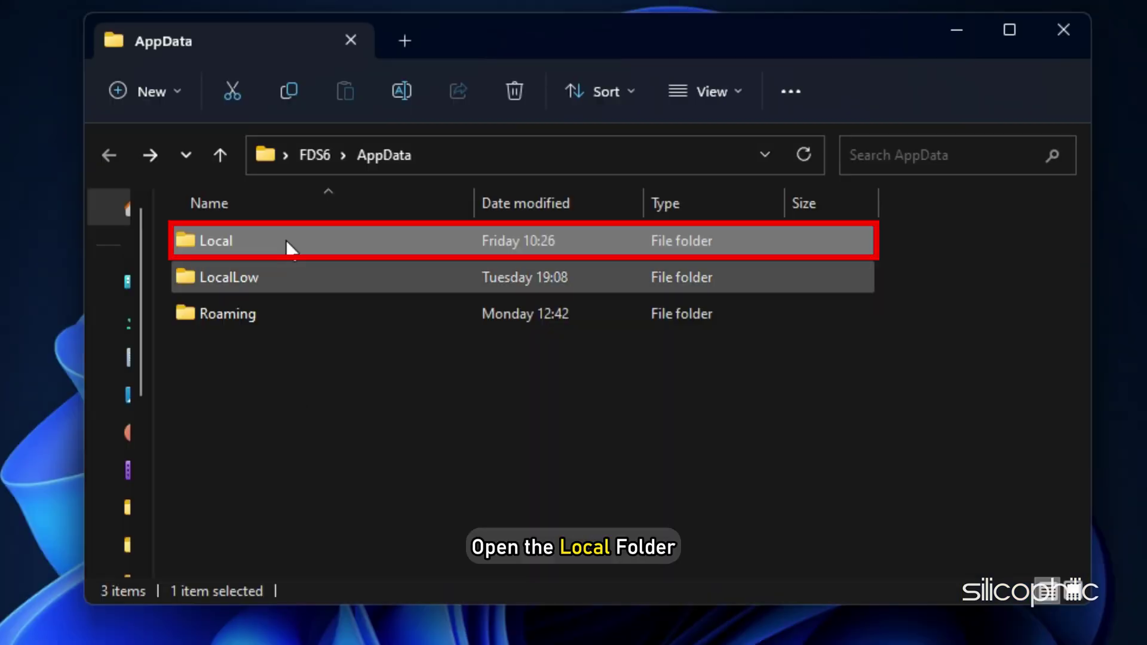
double_click(286, 239)
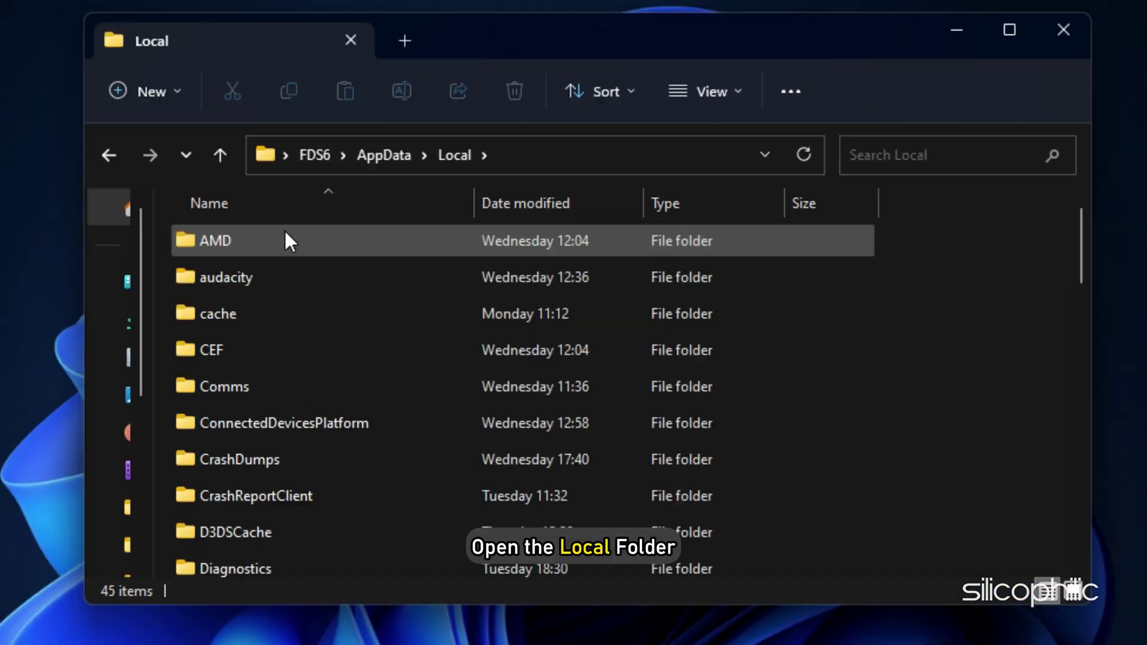
scroll(284, 228, "down", 3)
double_click(324, 352)
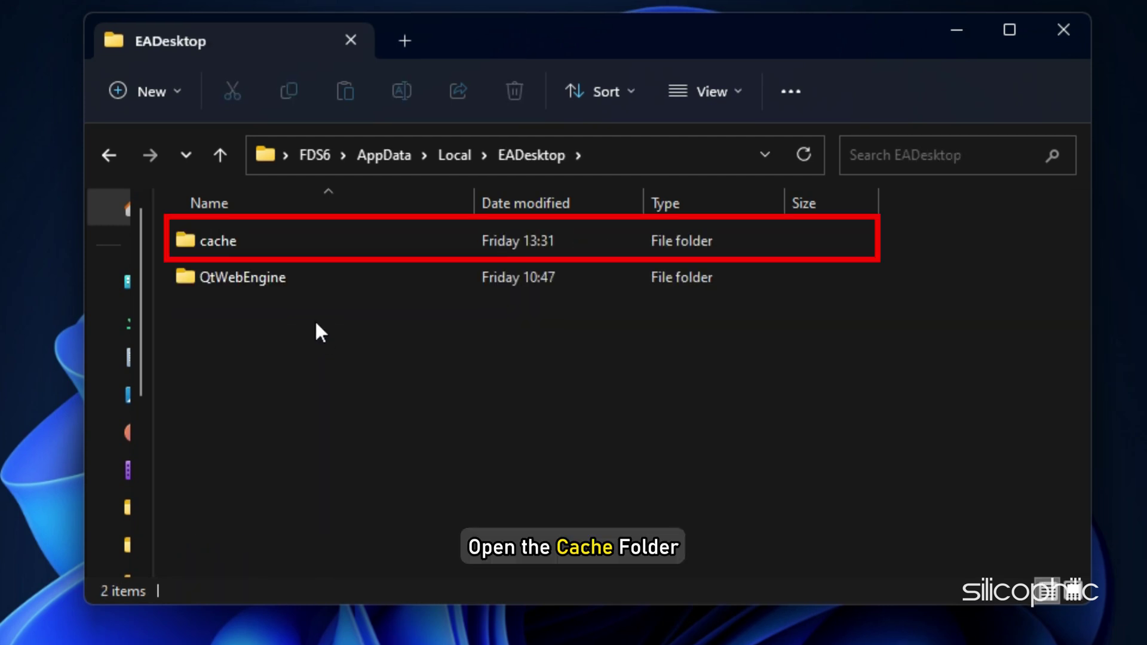
double_click(273, 242)
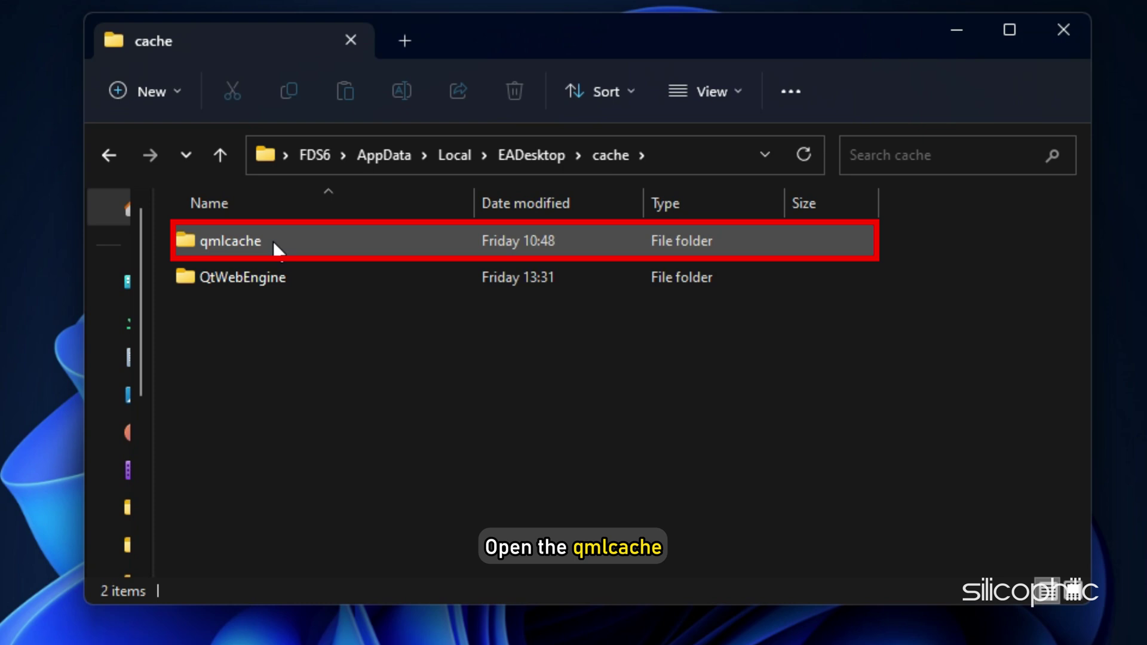
Delete every file in the EADesktop qmlcache folder.
double_click(297, 248)
key("ctrl+a")
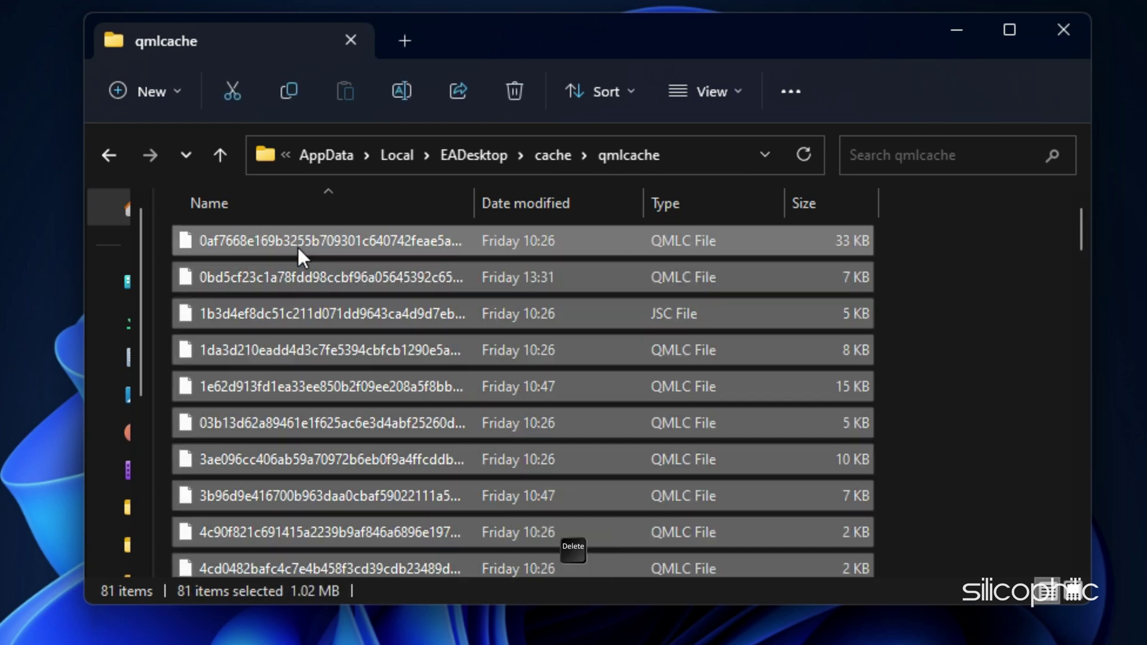
right_click(298, 246)
left_click(514, 285)
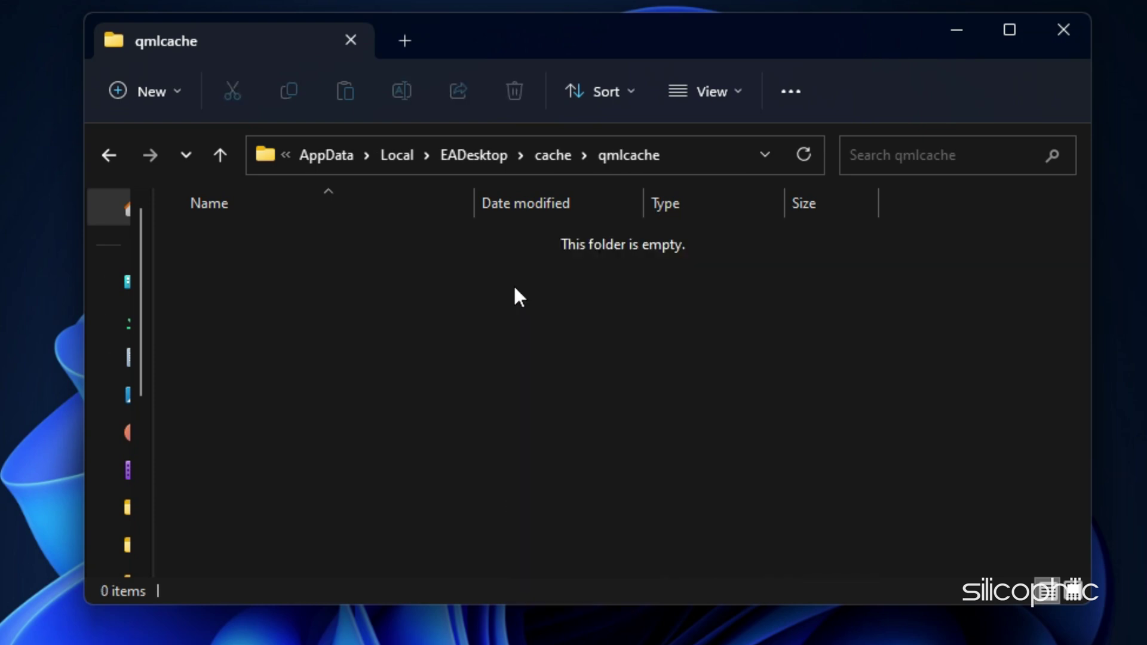
Delete all 139 files in QtWebEngine\Default\Cache.
left_click(218, 156)
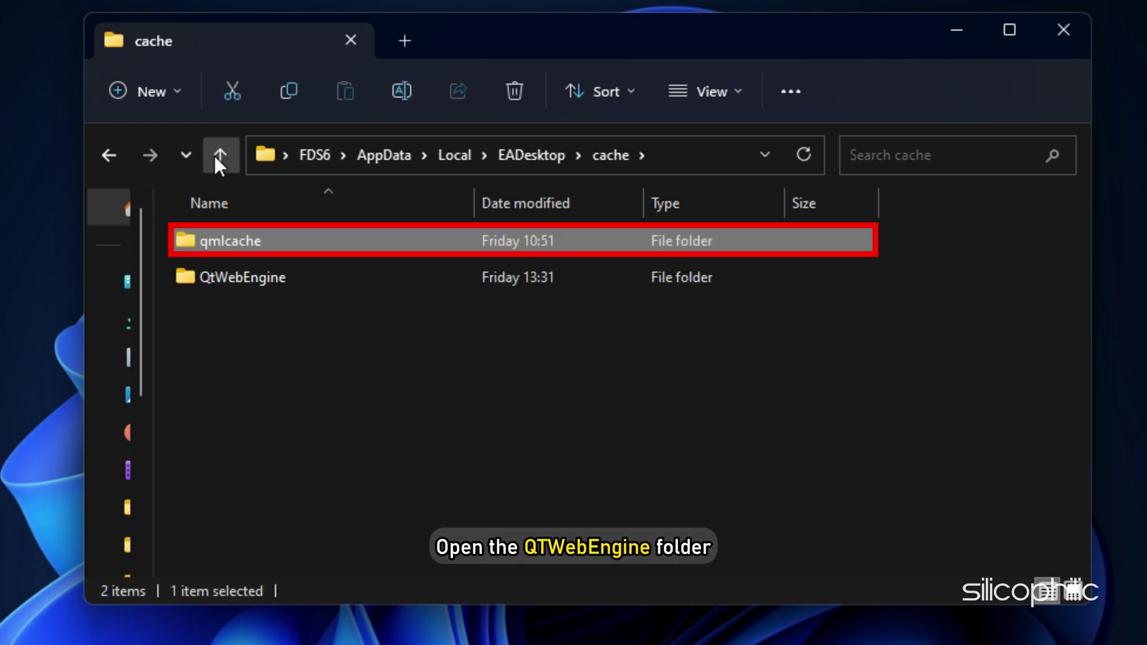
double_click(297, 282)
double_click(292, 241)
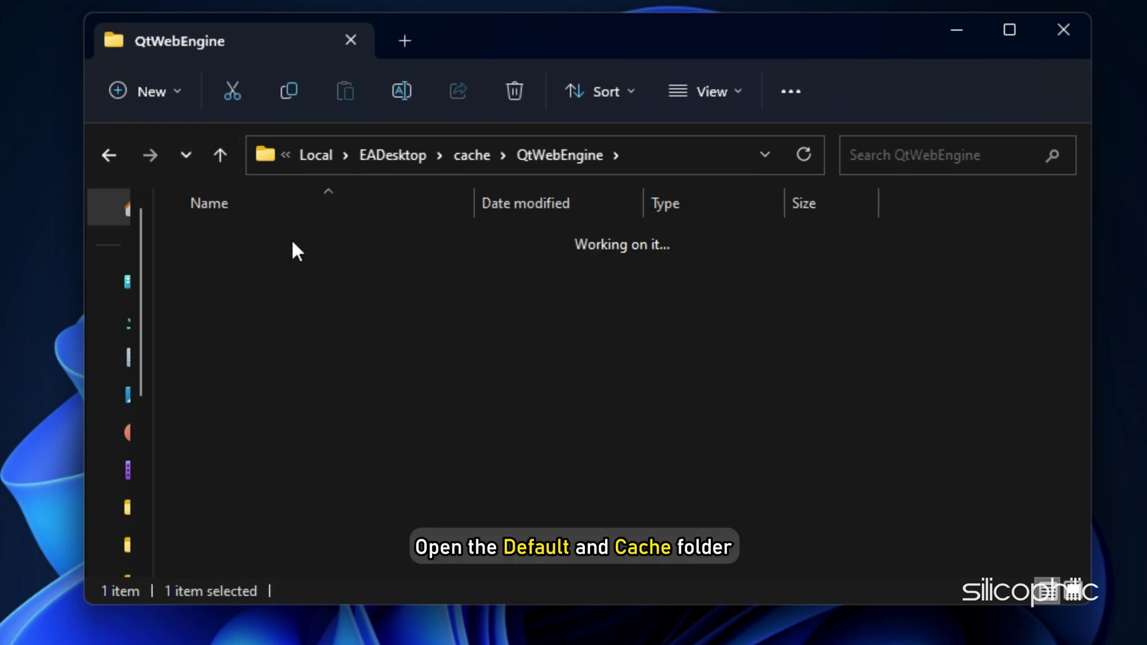
double_click(292, 240)
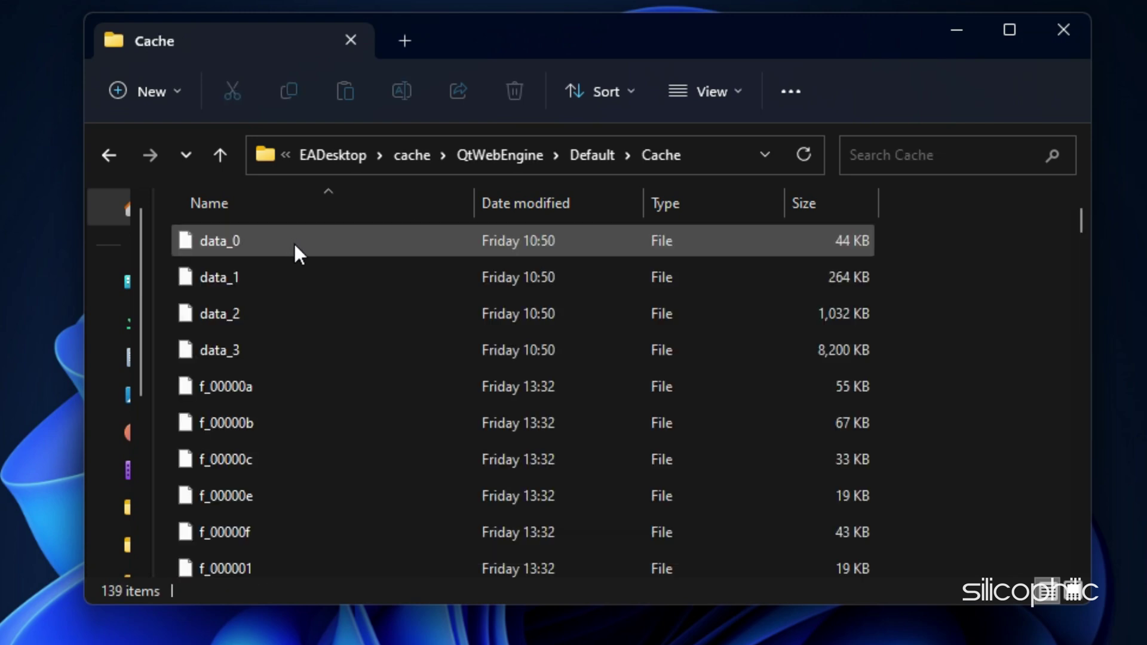
key("ctrl+a")
right_click(296, 246)
left_click(515, 272)
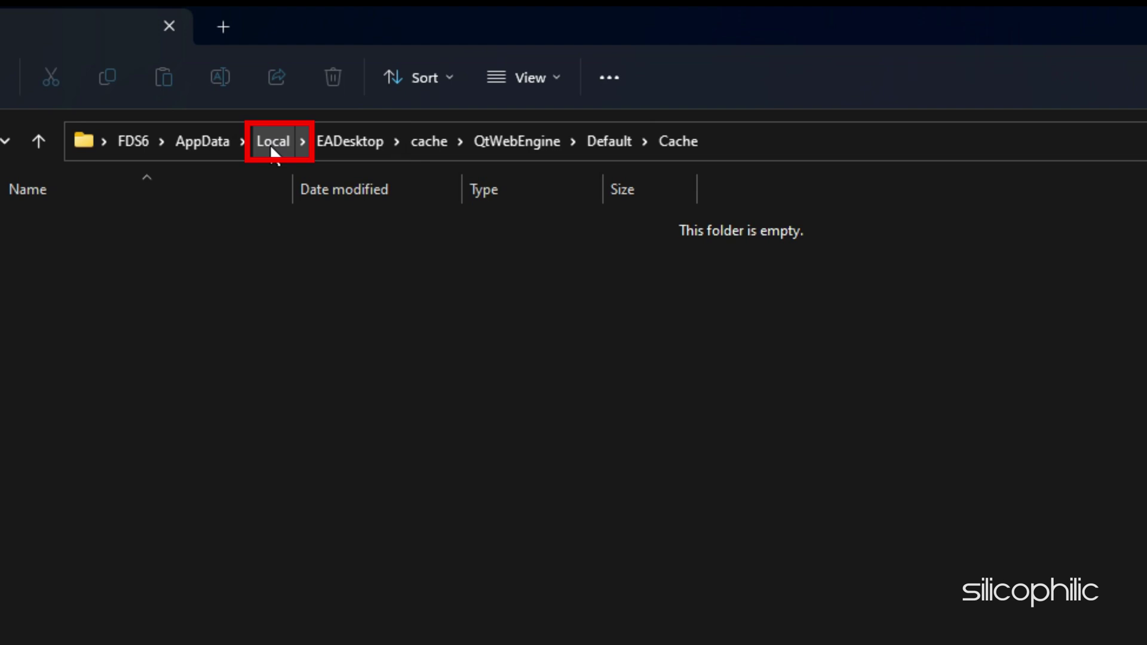
Delete all 30 files in EALaunchHelper\cache\qmlcache.
left_click(269, 145)
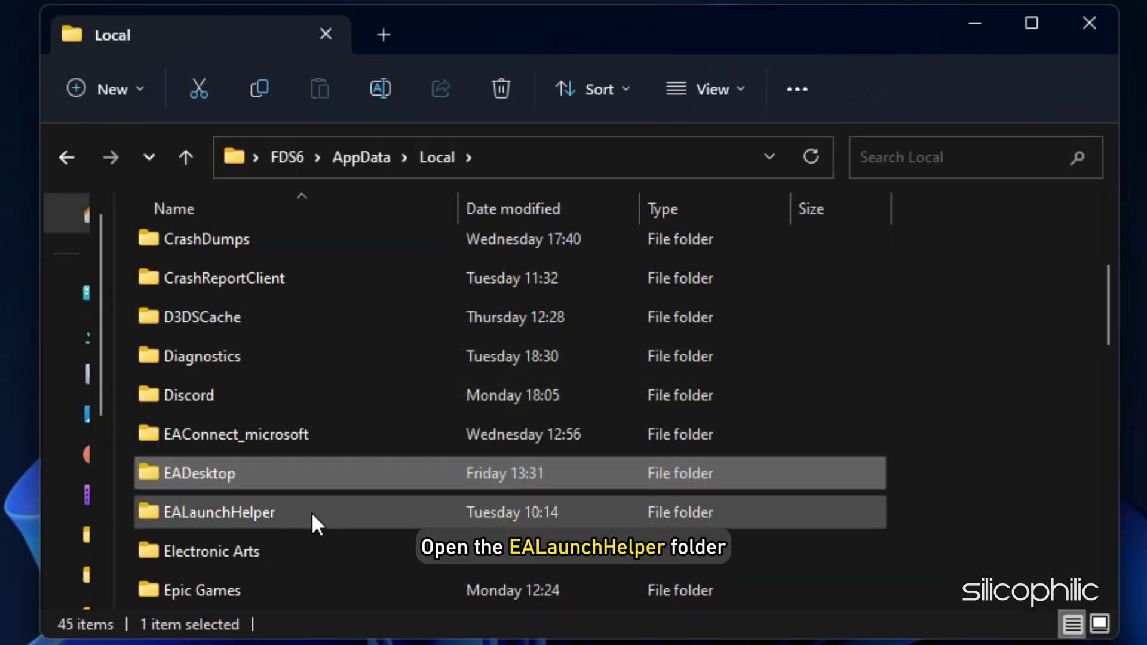
double_click(311, 512)
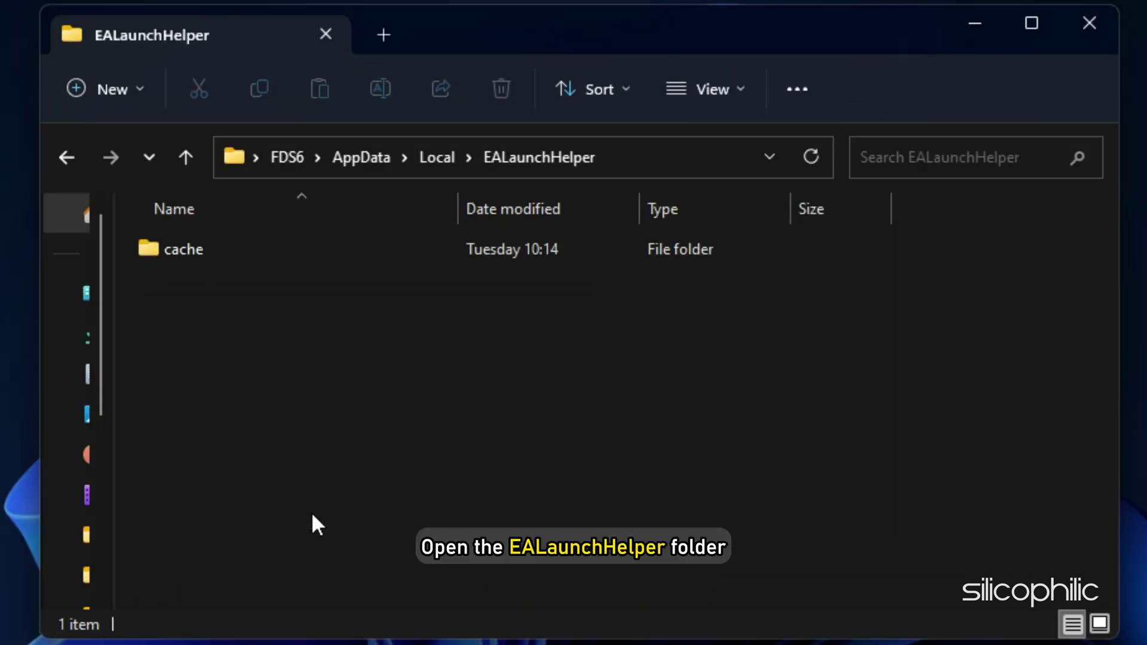
double_click(332, 253)
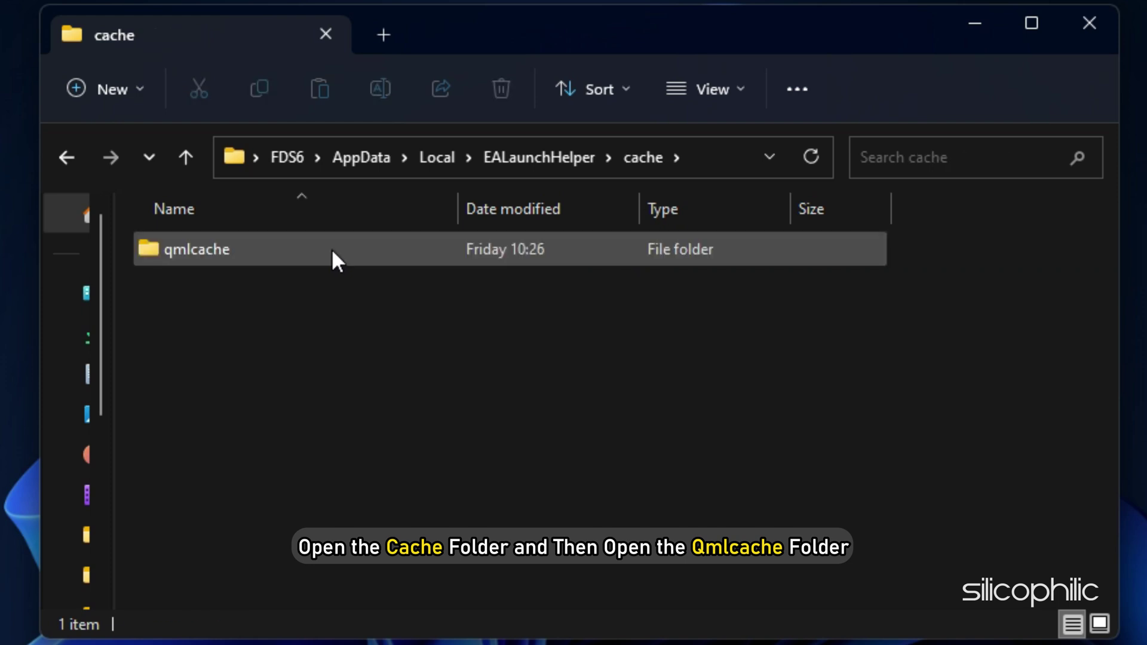
double_click(332, 248)
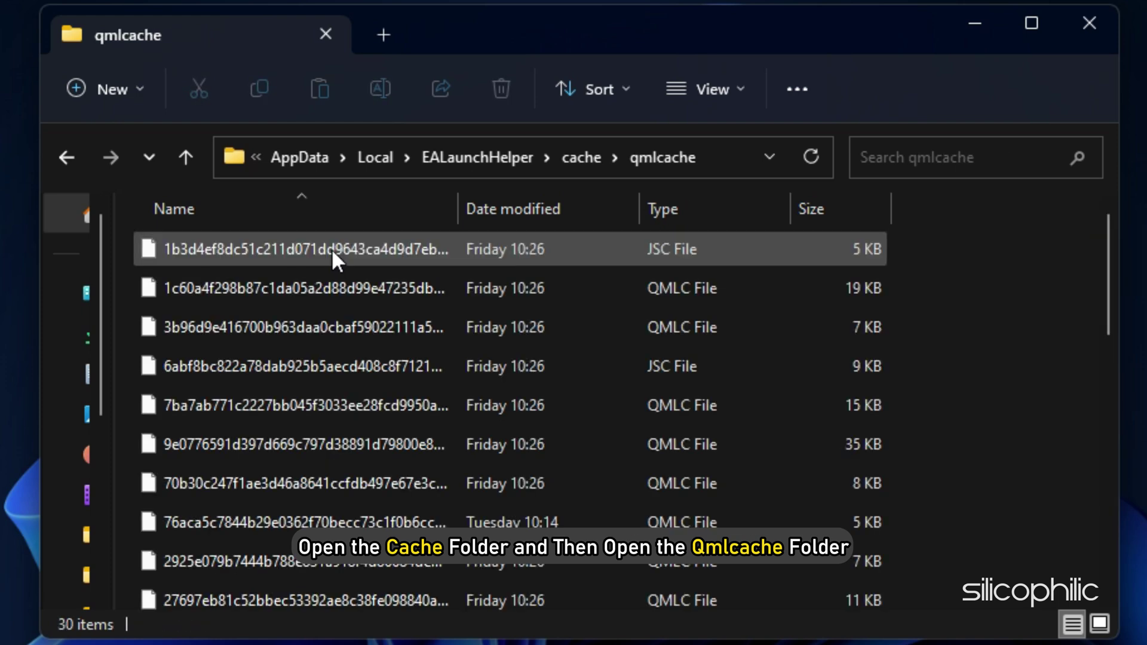
left_click(331, 248)
key("ctrl+a")
key("Delete")
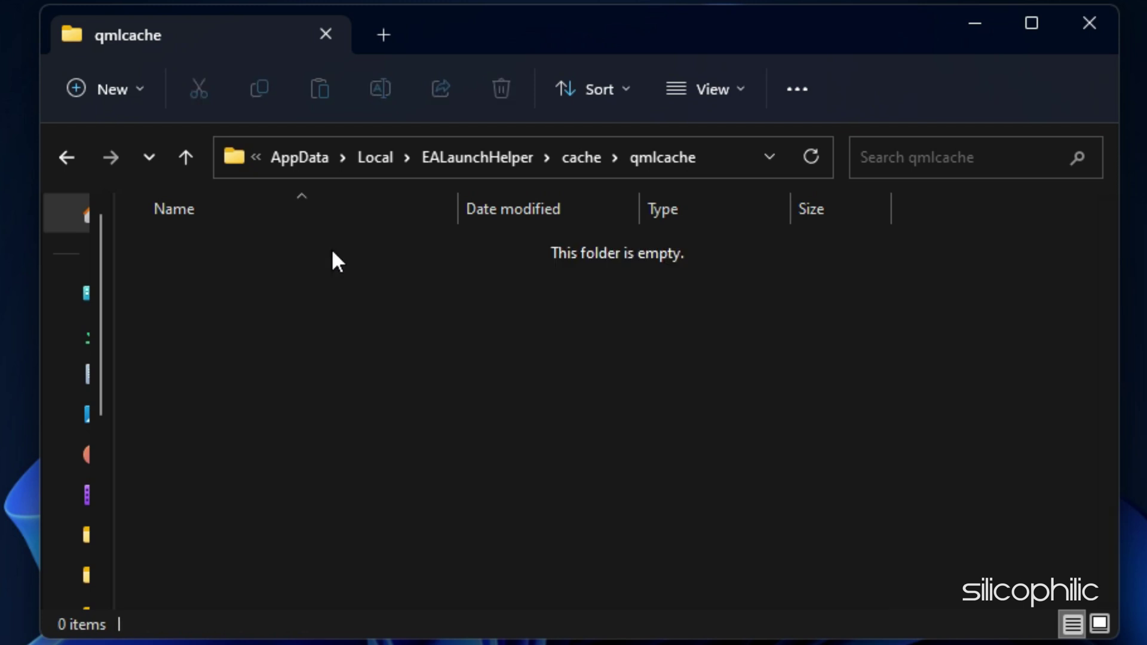
Delete the three files in Electronic Arts\EA Desktop\cloudsync.
left_click(195, 159)
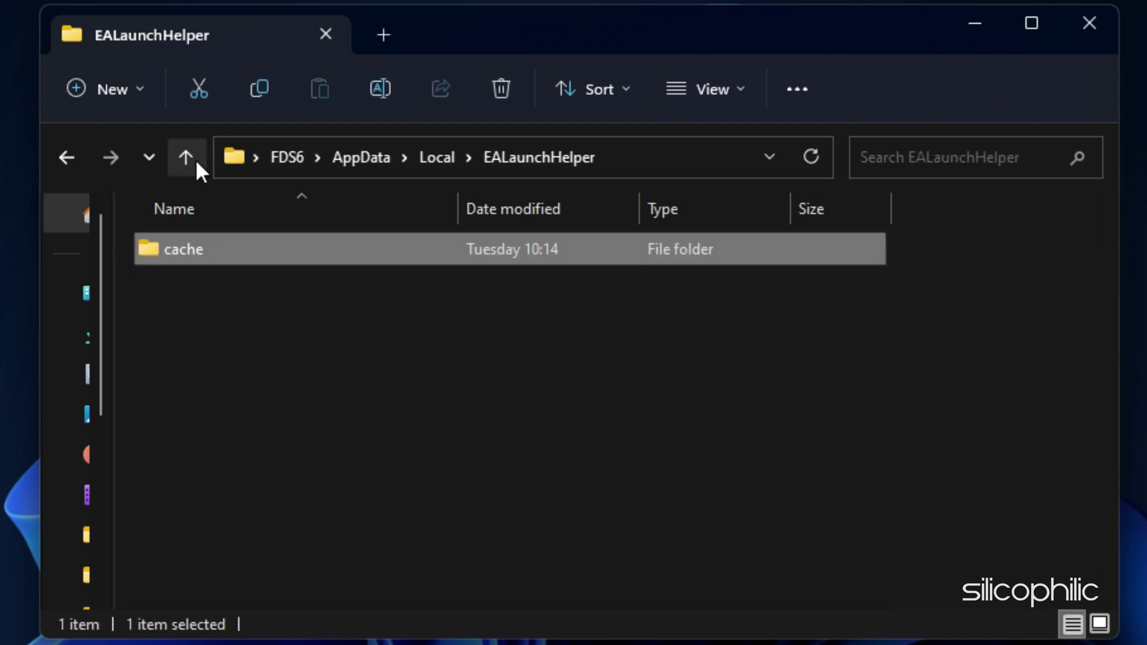
left_click(447, 158)
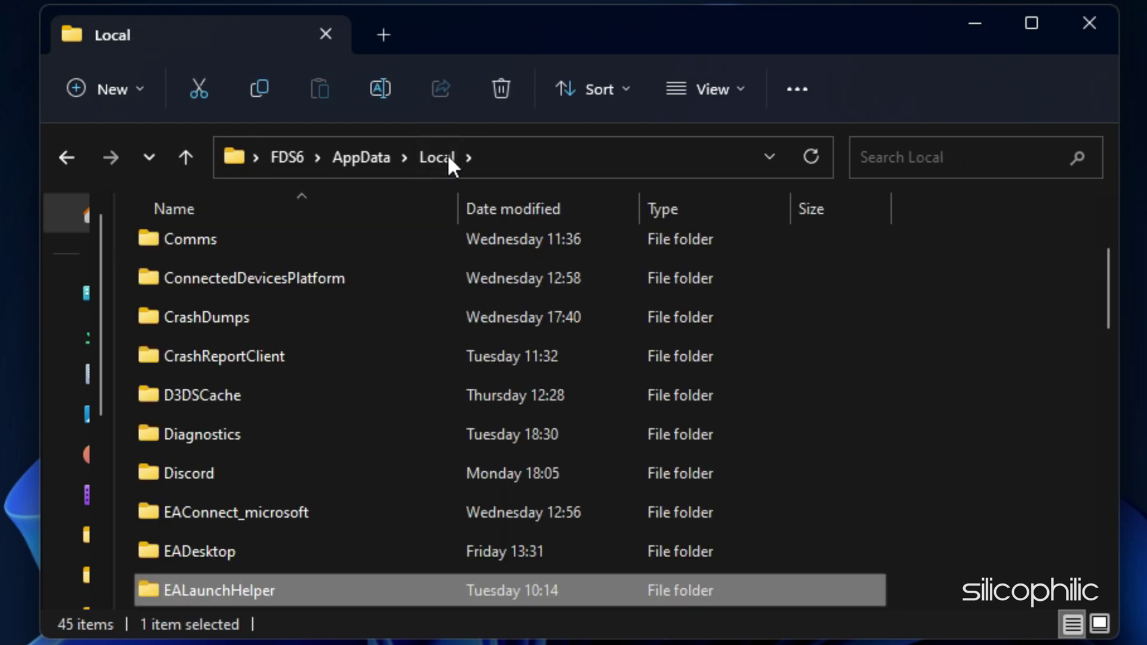
scroll(423, 283, "down", 2)
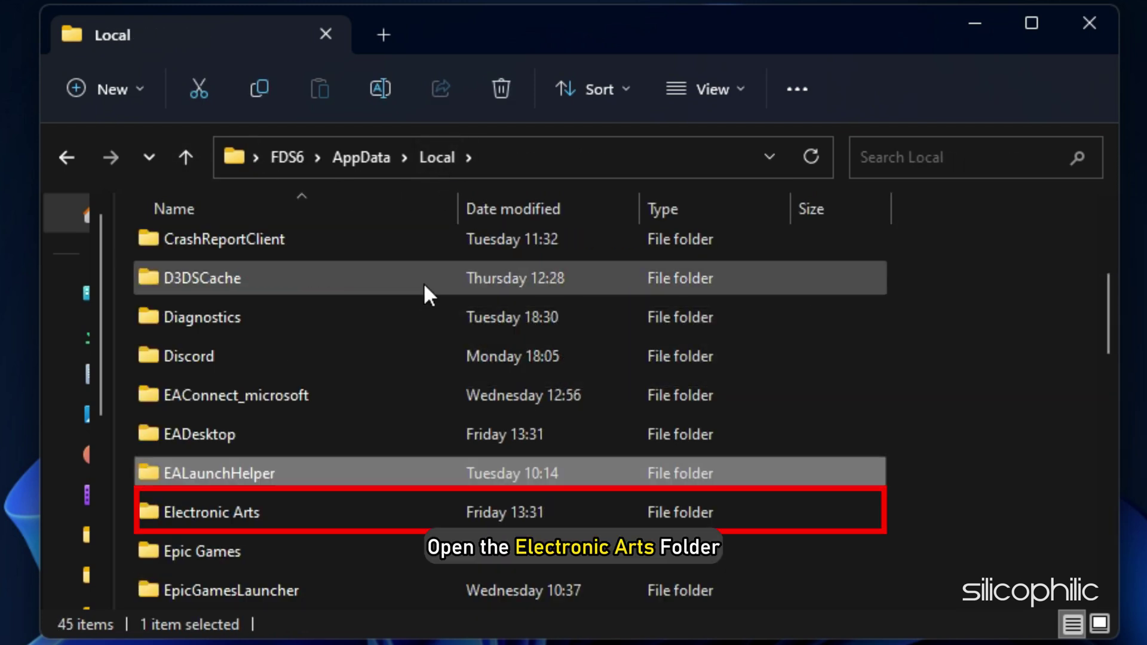
double_click(227, 522)
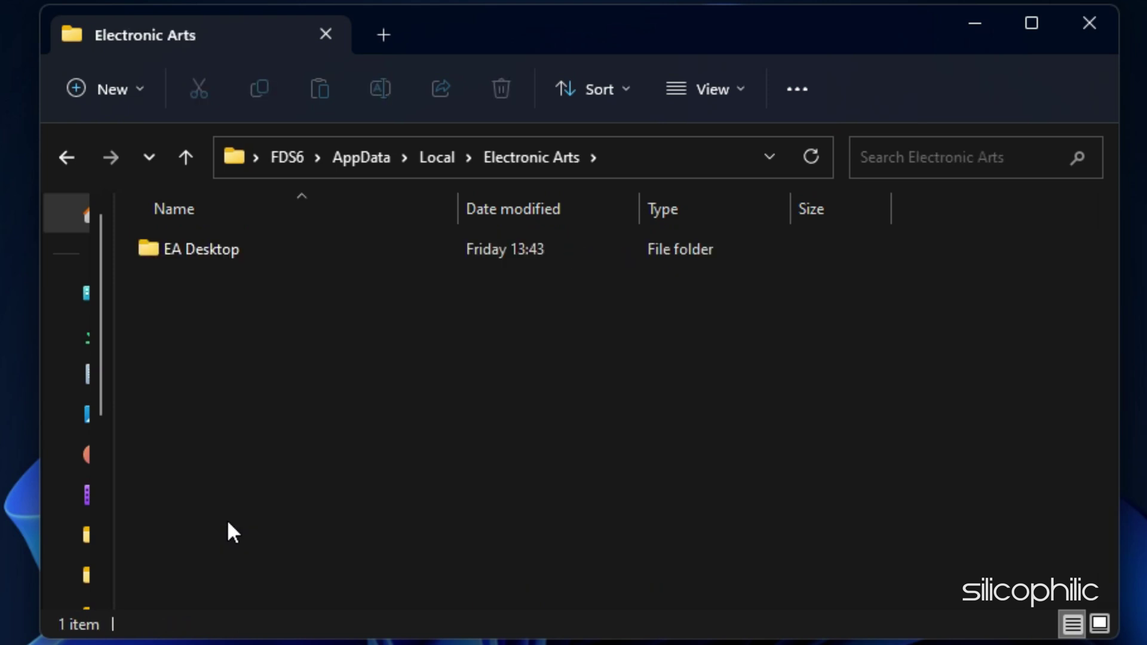
double_click(268, 261)
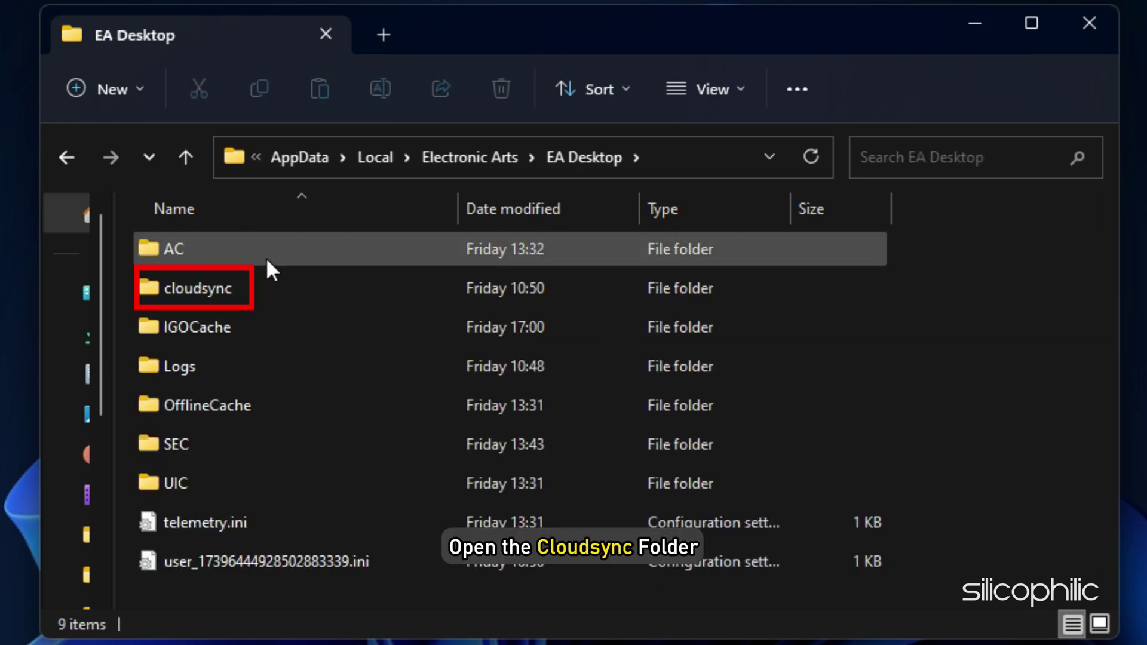
double_click(265, 291)
key("ctrl+a")
right_click(268, 291)
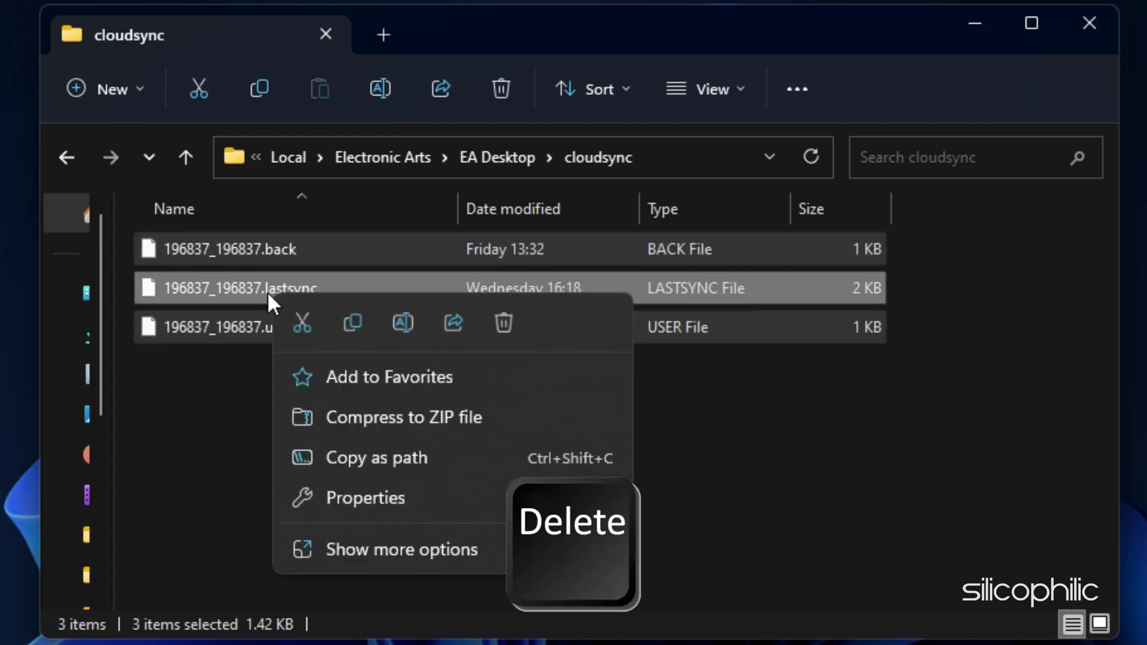
left_click(504, 323)
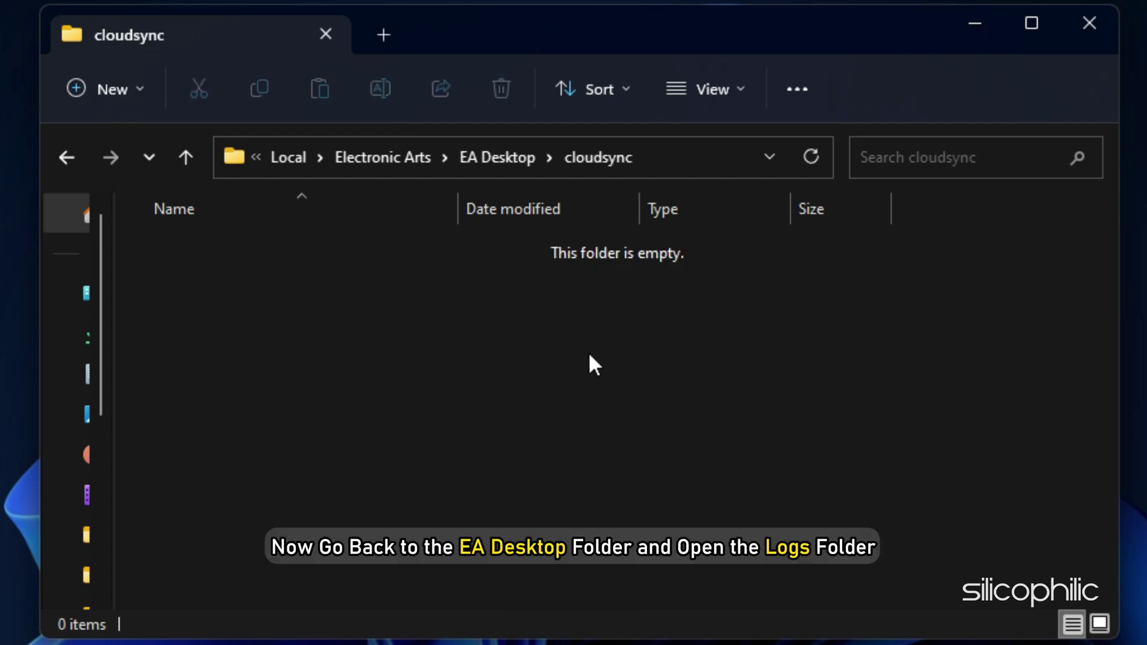
Delete all 22 files in the EA Desktop Logs folder and close File Explorer.
left_click(478, 158)
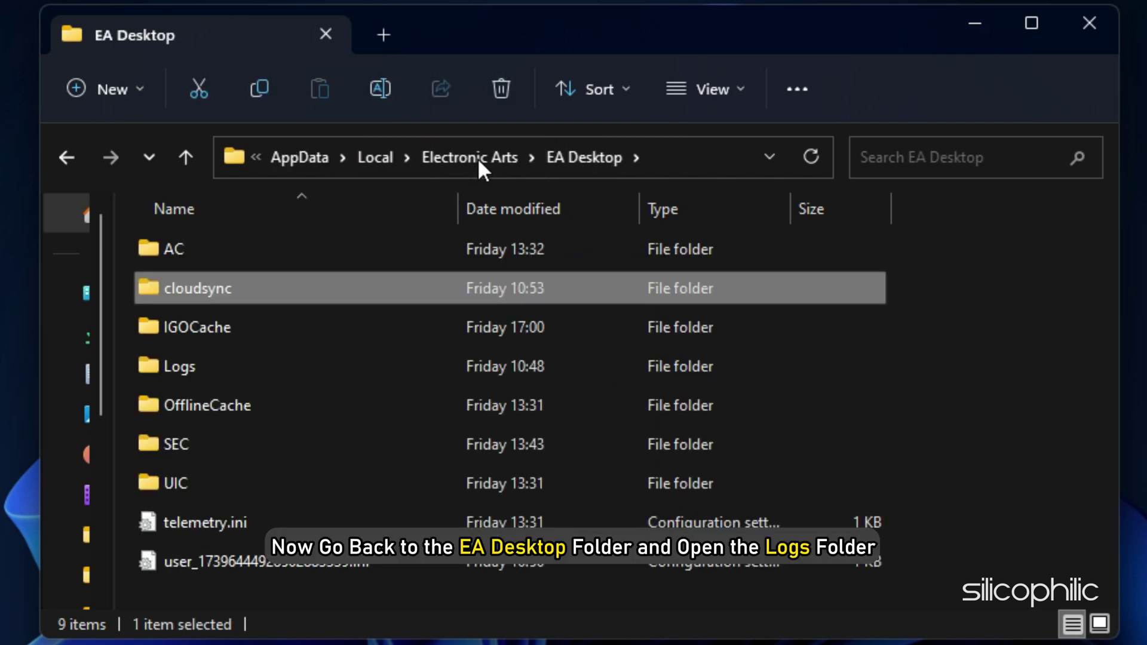
double_click(351, 359)
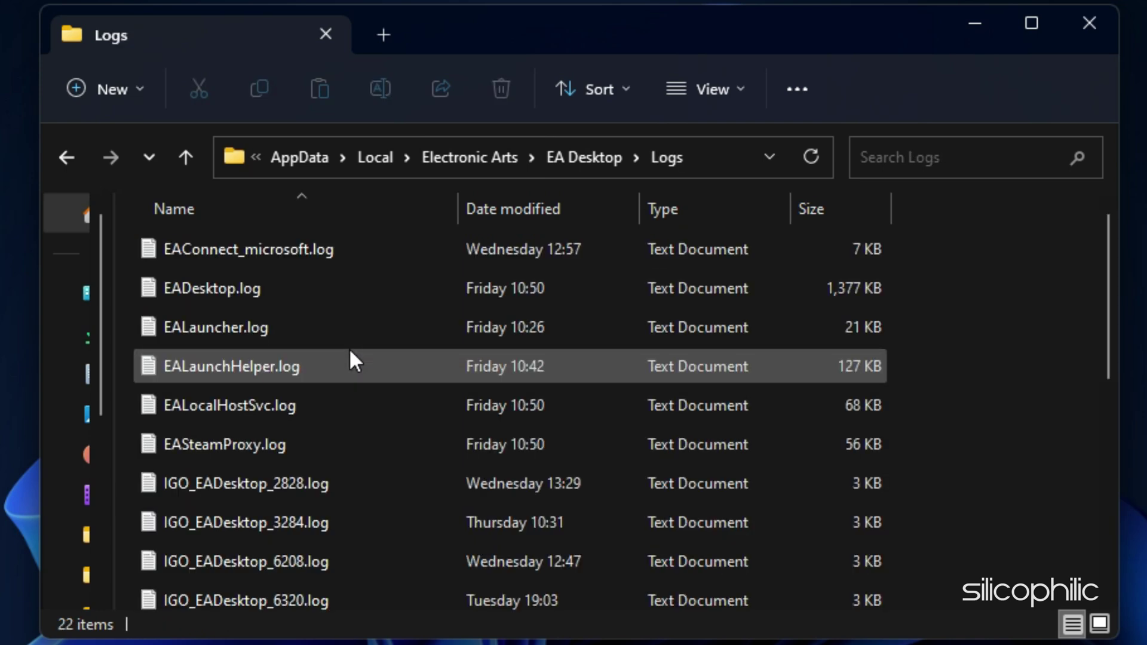
key("ctrl+a")
right_click(351, 359)
left_click(590, 375)
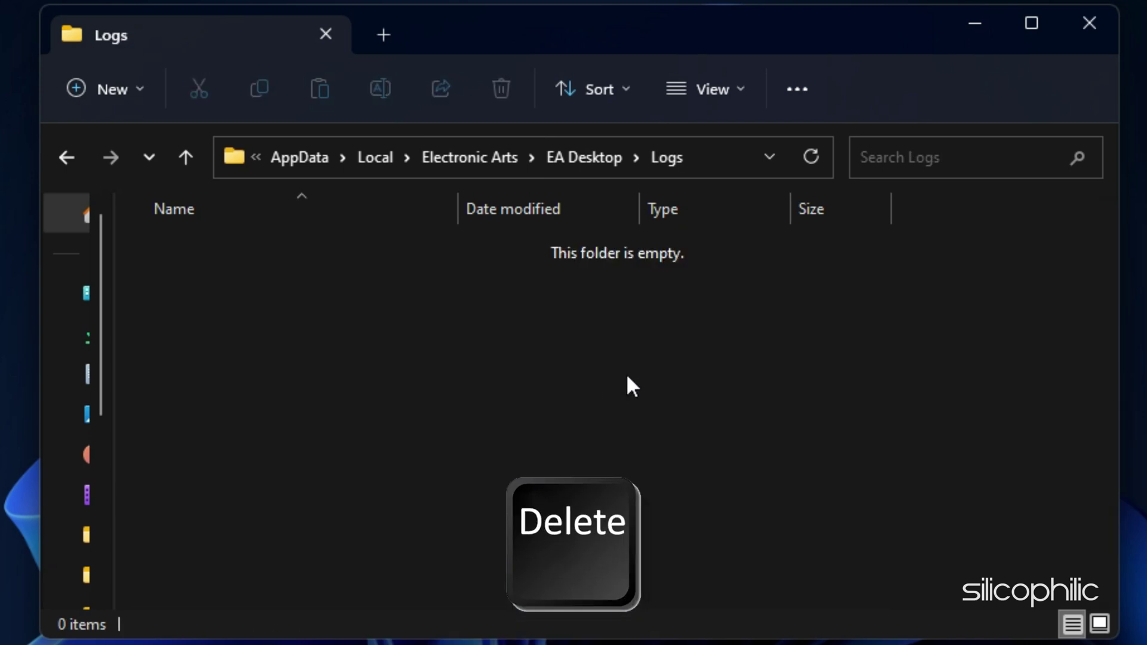
left_click(1092, 26)
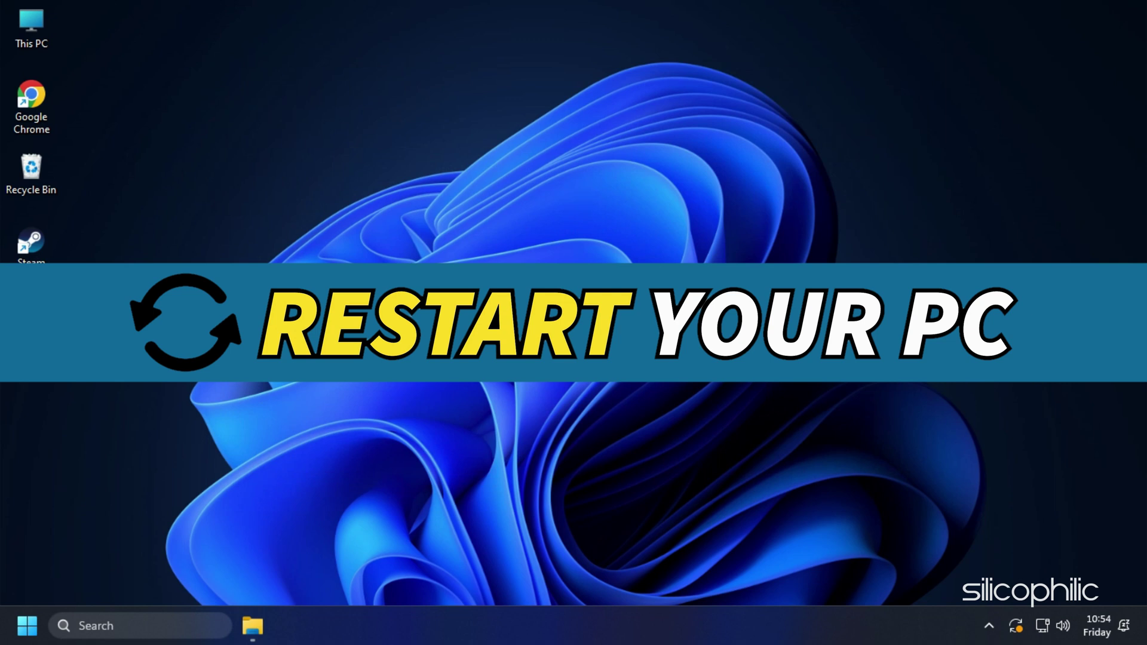